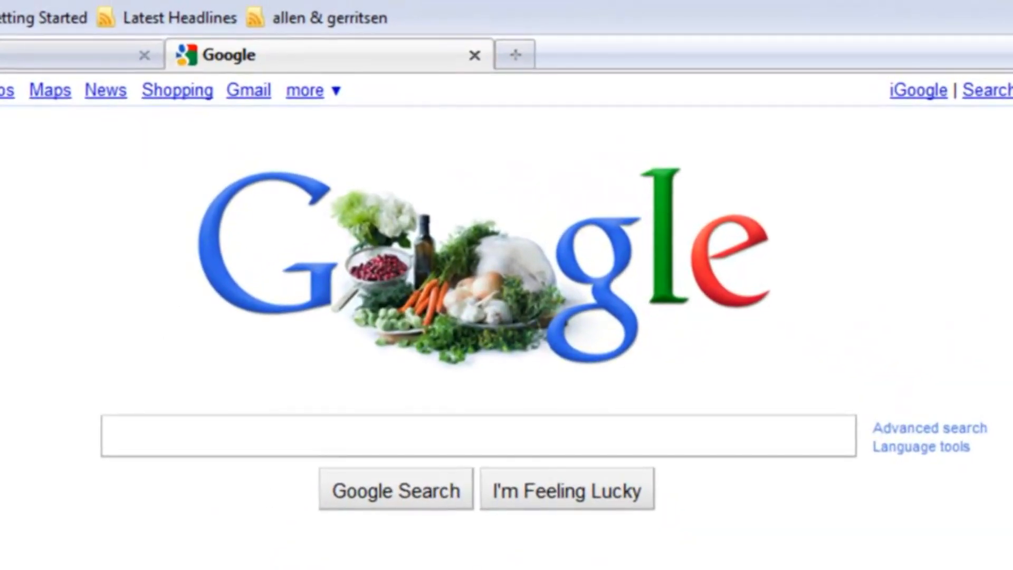
pyautogui.write('www.goo')
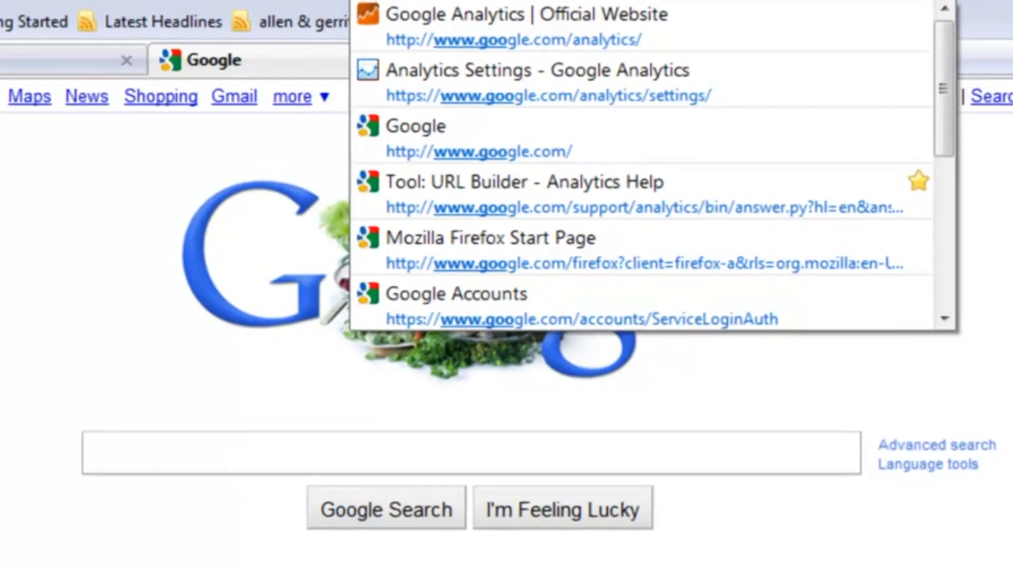
pyautogui.write('gle.com/a')
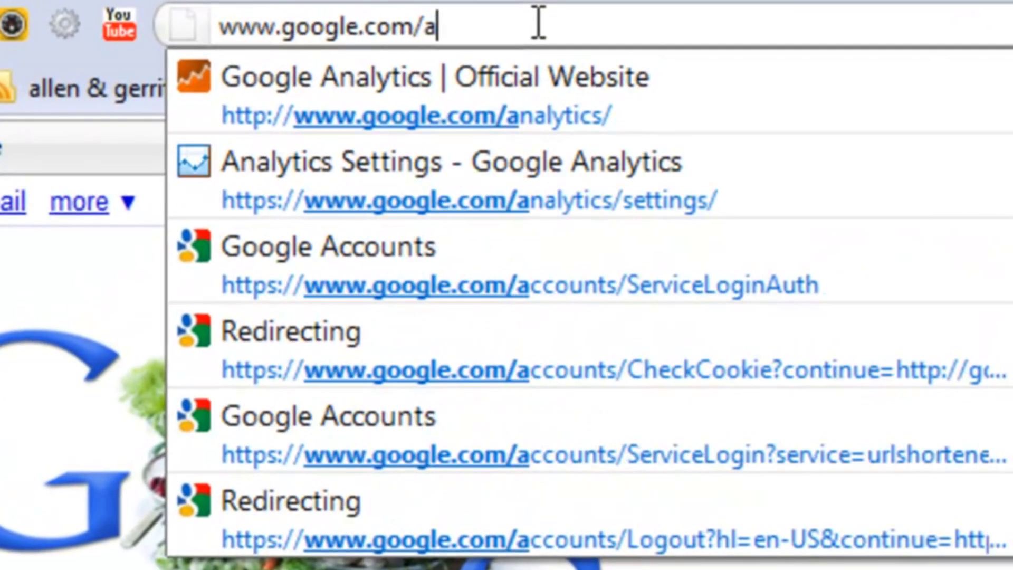
pyautogui.write('na')
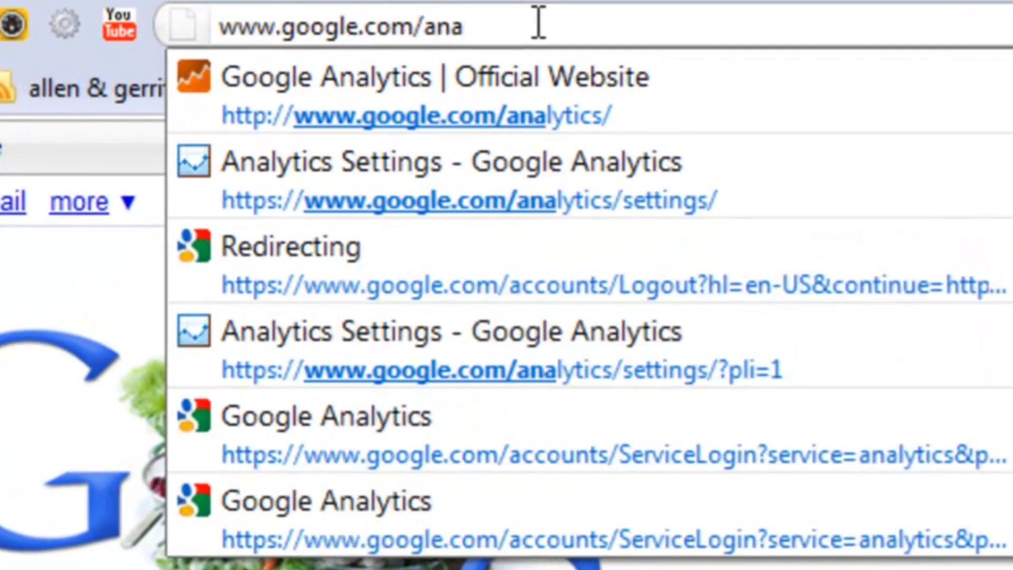
pyautogui.click(554, 77)
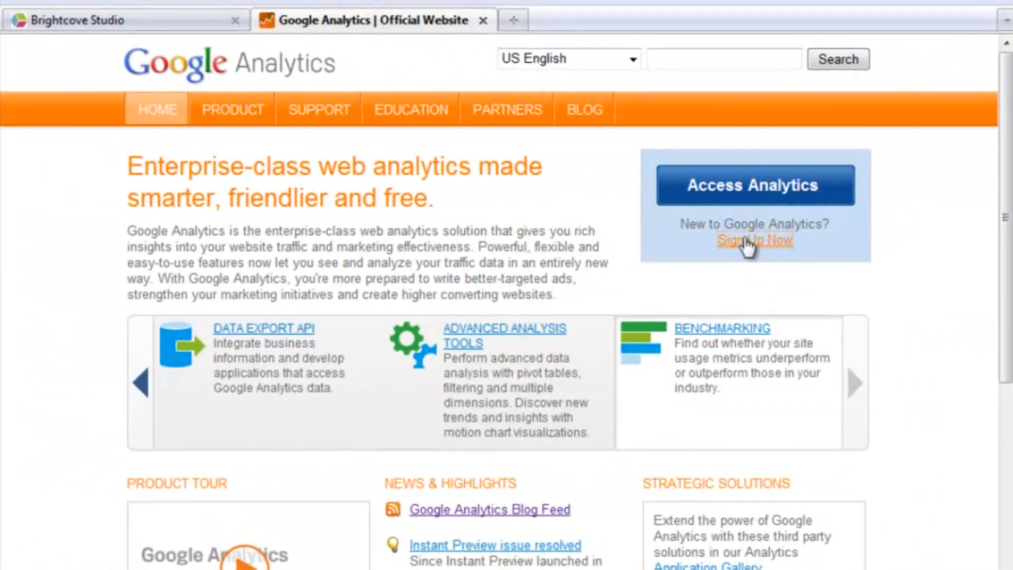
# Step: Go from Sign Up Now to 'Create an account now' to reach the New Account Signup form
pyautogui.click(747, 241)
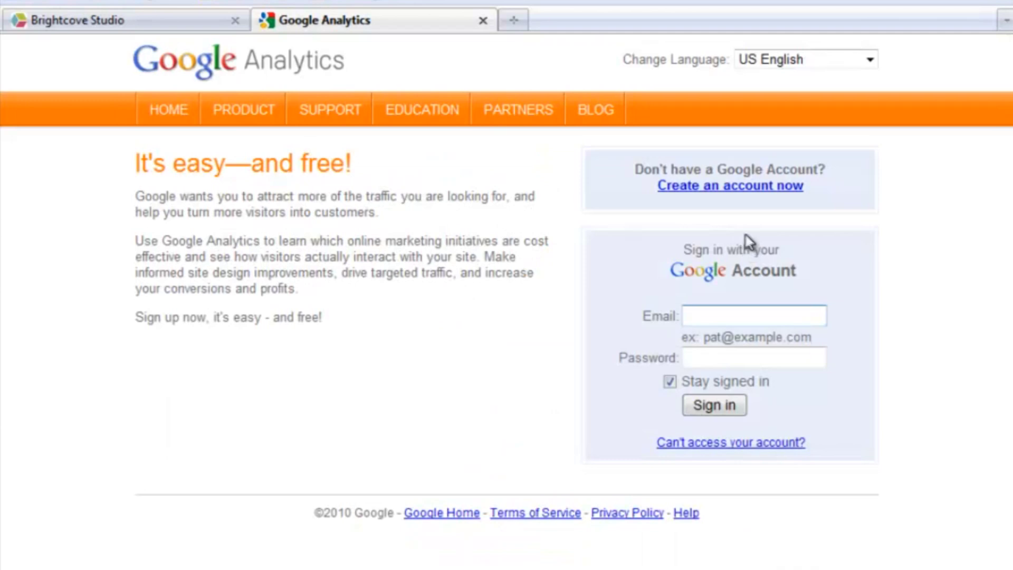
pyautogui.click(749, 187)
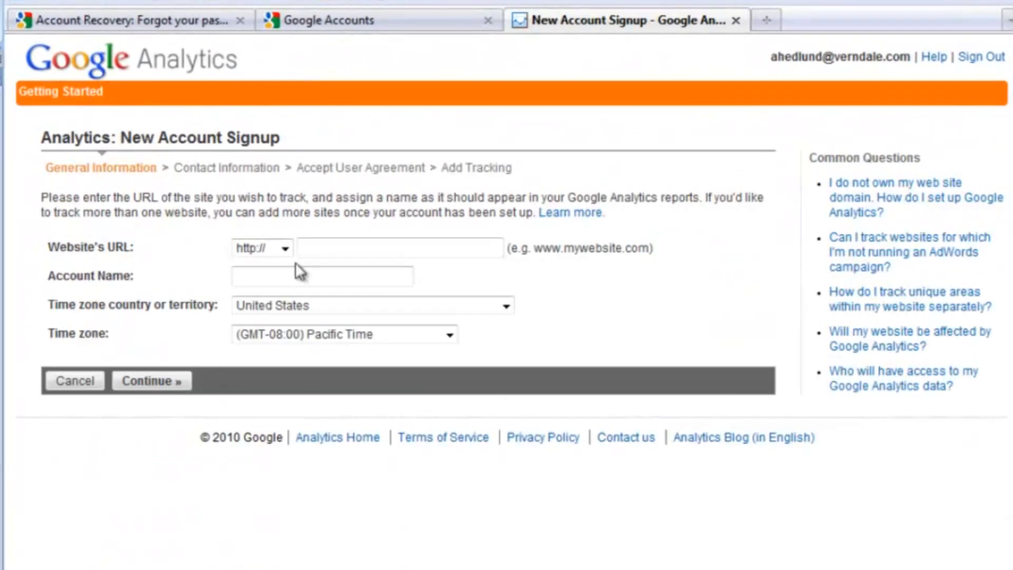
pyautogui.write('www.')
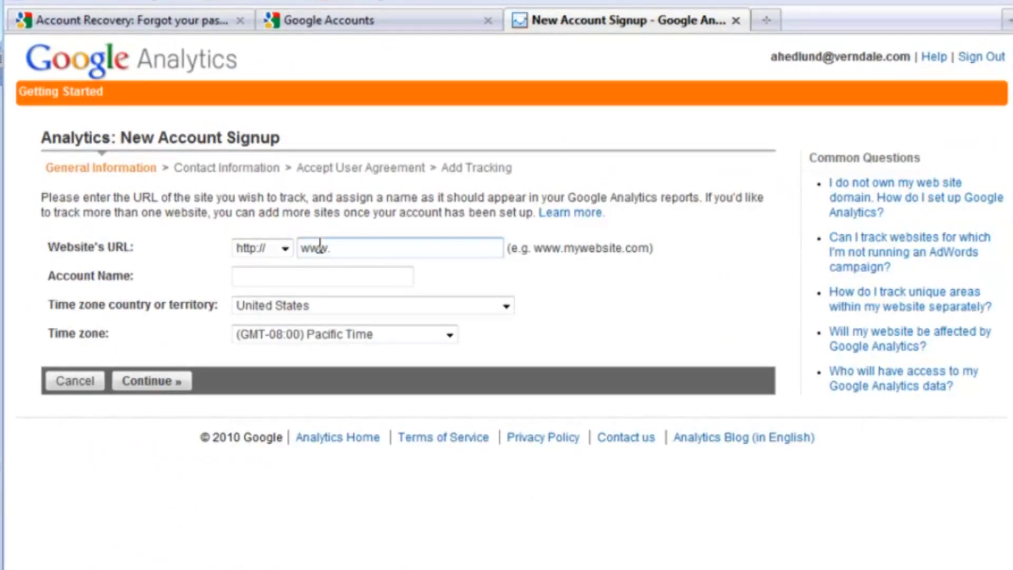
pyautogui.write('verndale.com')
pyautogui.click(298, 276)
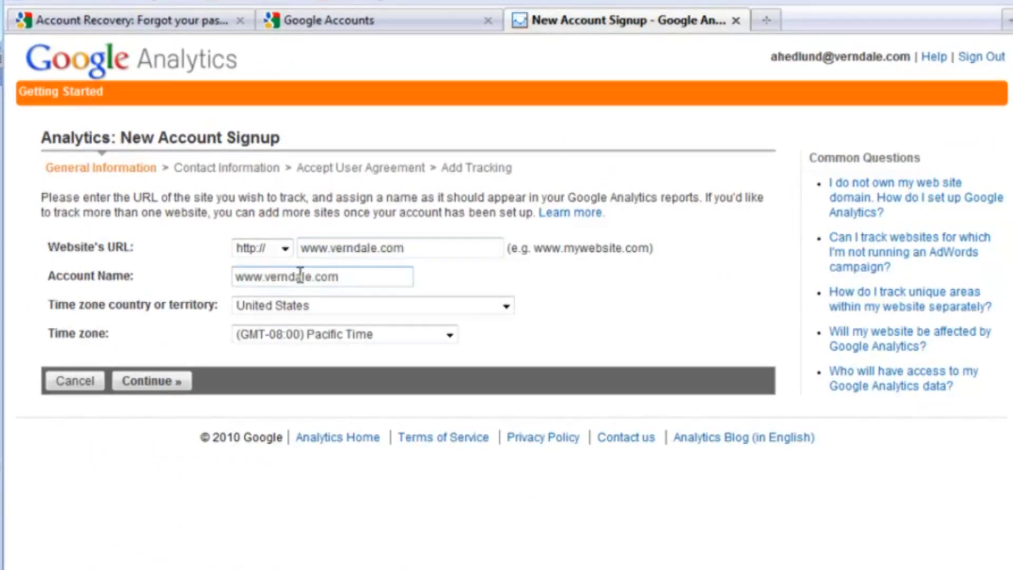
pyautogui.moveTo(335, 283); pyautogui.dragTo(227, 271)
pyautogui.write('Verndale')
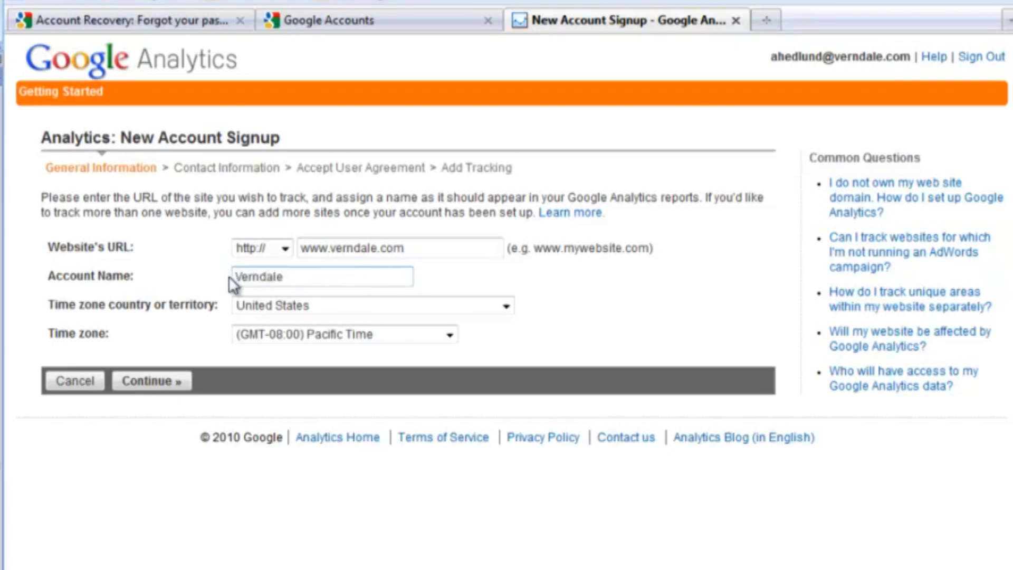
pyautogui.click(450, 336)
pyautogui.click(338, 441)
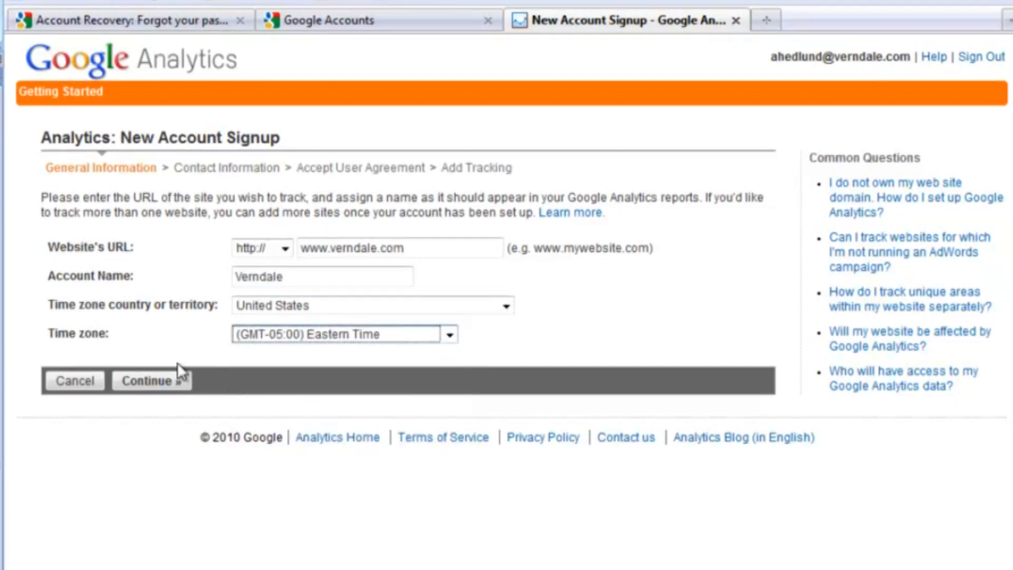
pyautogui.click(158, 382)
# Step: Fill in the contact's last and first names with United States as country, then continue
pyautogui.click(176, 198)
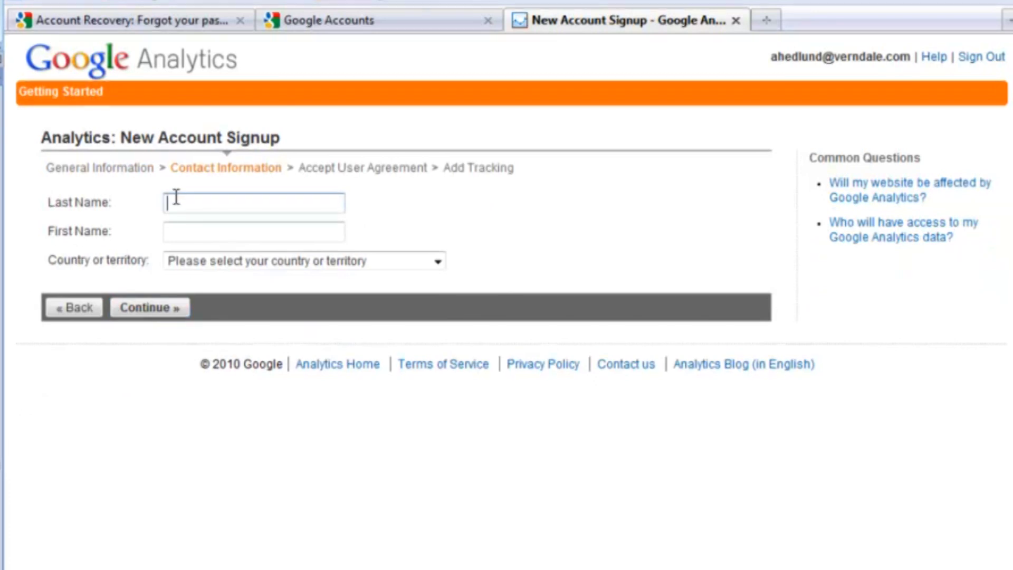
pyautogui.press('Tab')
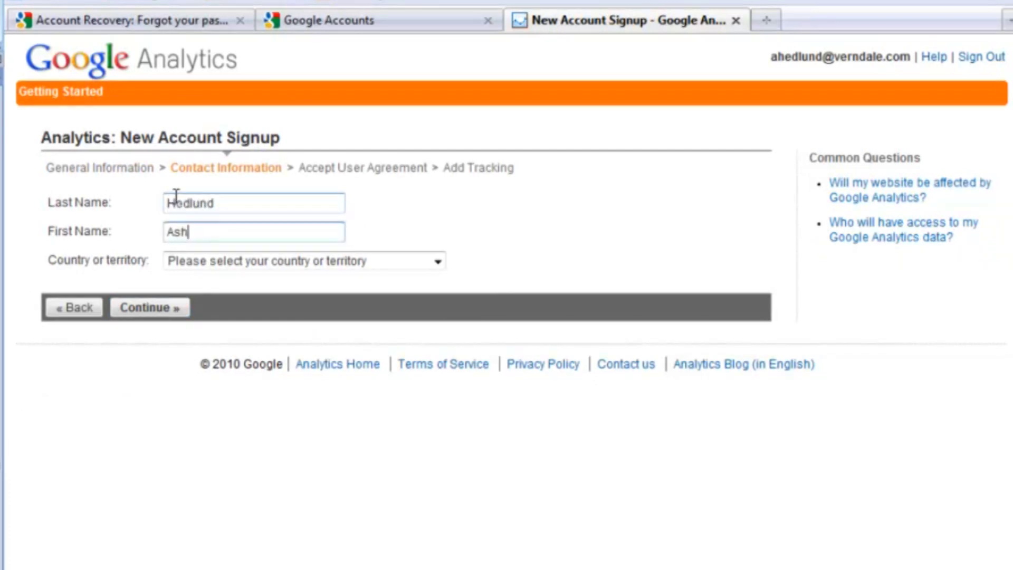
pyautogui.click(317, 263)
pyautogui.click(416, 294)
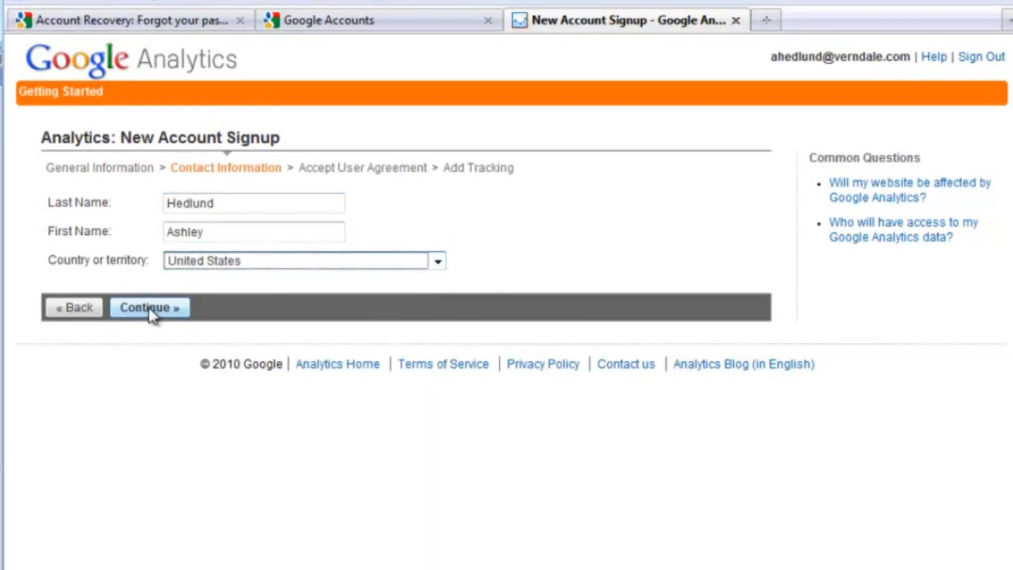
pyautogui.click(150, 307)
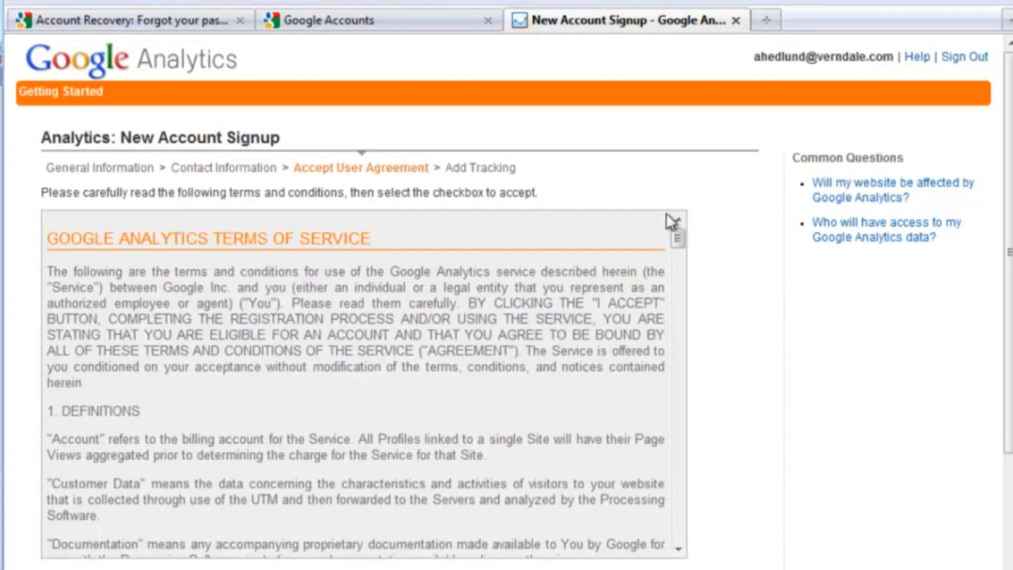
# Step: Accept the user agreement and create the new account
pyautogui.scroll(-1, 729, 390)
pyautogui.scroll(-6, 687, 381)
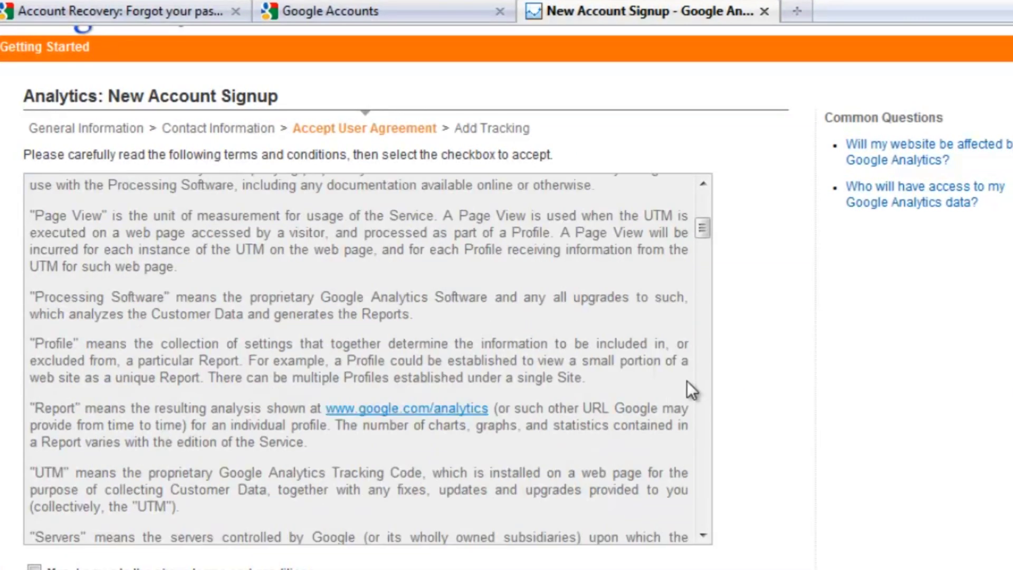
pyautogui.scroll(-3, 715, 502)
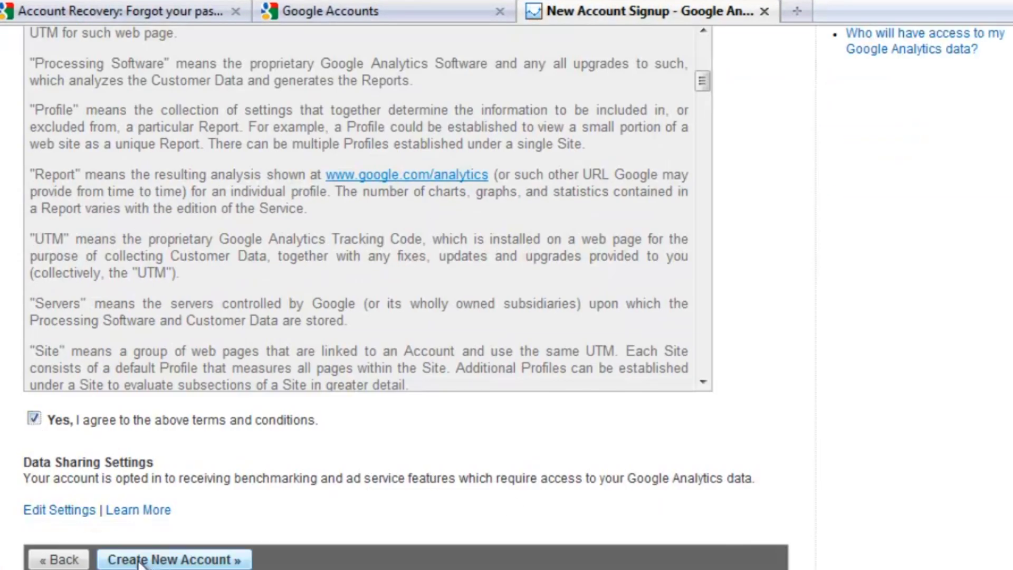
pyautogui.click(180, 560)
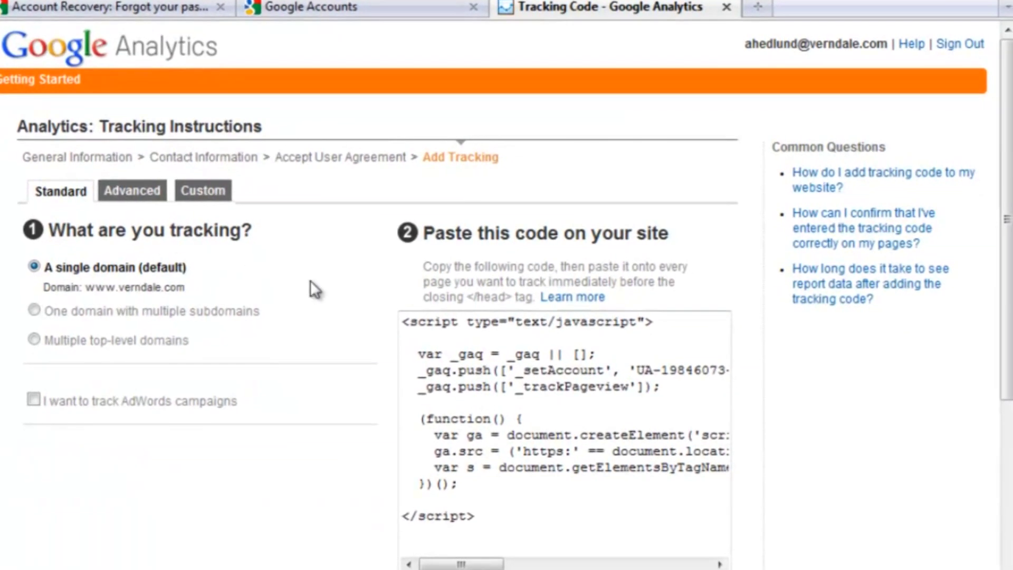
# Step: Scroll through the single-domain JavaScript tracking code on the Tracking Instructions page
pyautogui.scroll(-3, 174, 288)
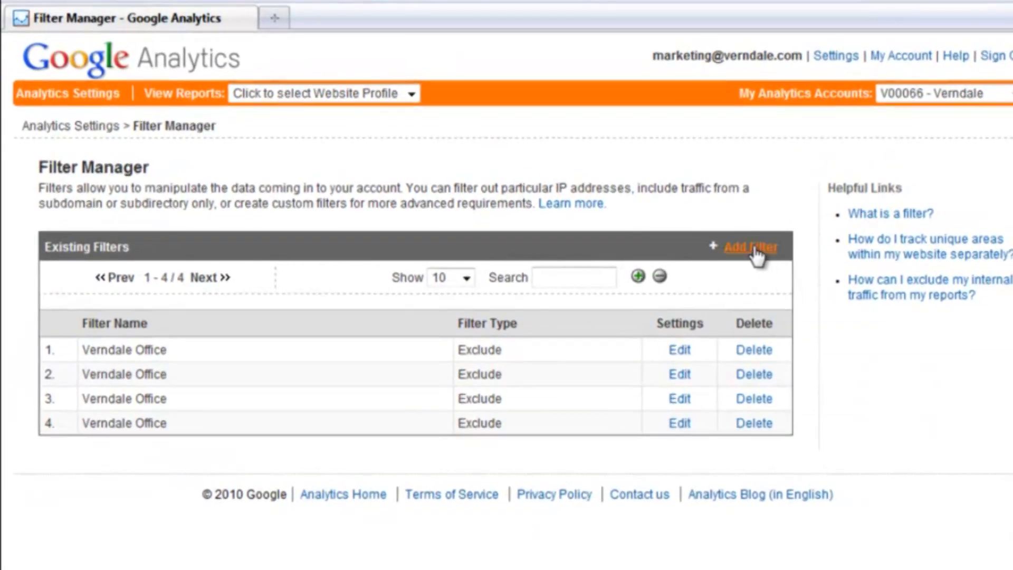
# Step: Add a filter named 'Verndale Office' that excludes traffic from domains, ready for the domain
pyautogui.click(754, 249)
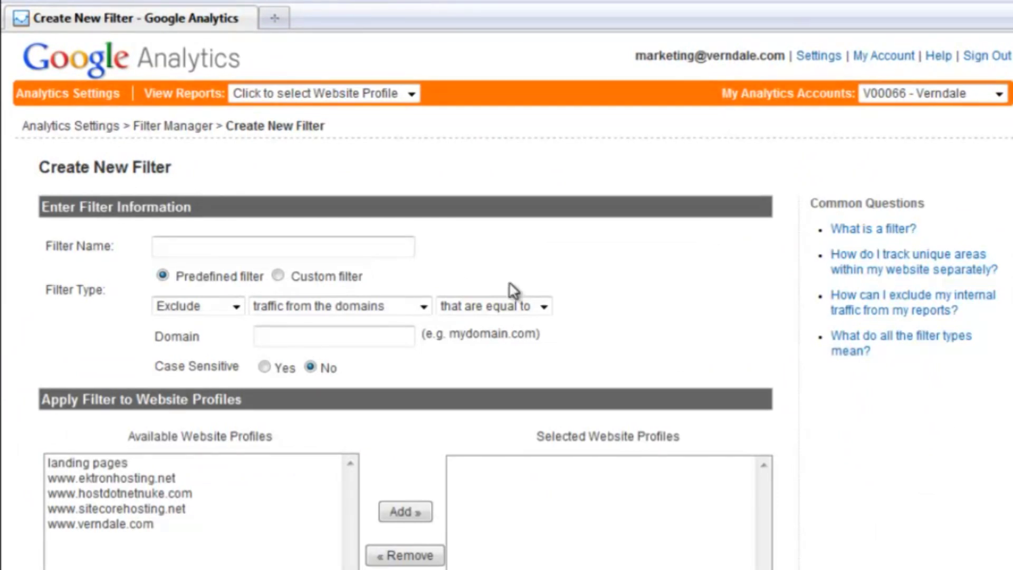
pyautogui.click(402, 248)
pyautogui.write('V')
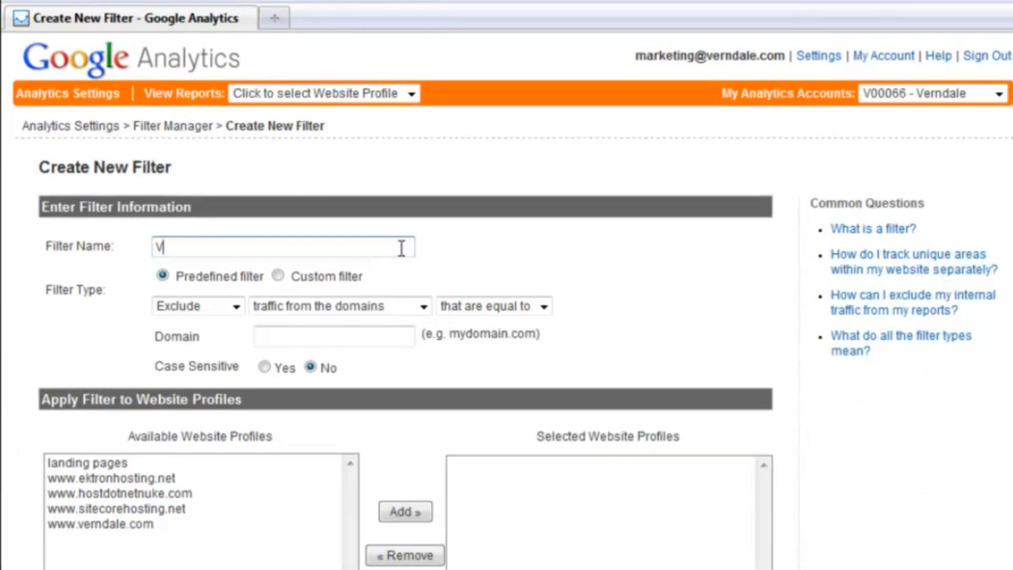
pyautogui.write('erndale Office')
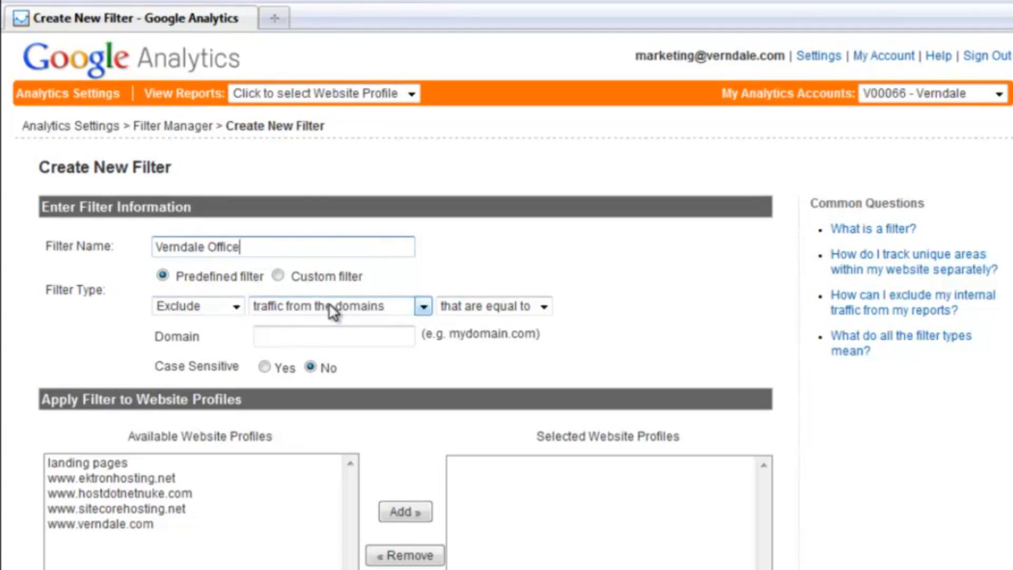
pyautogui.click(345, 336)
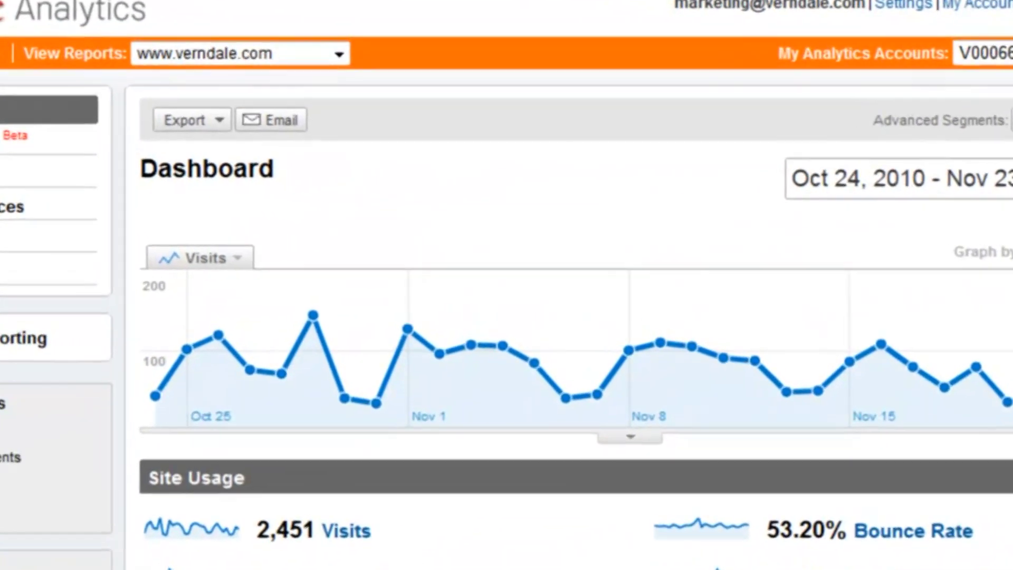
# Step: Set the dashboard's comparison period to Oct 1 – Nov 1, 2010
pyautogui.click(962, 188)
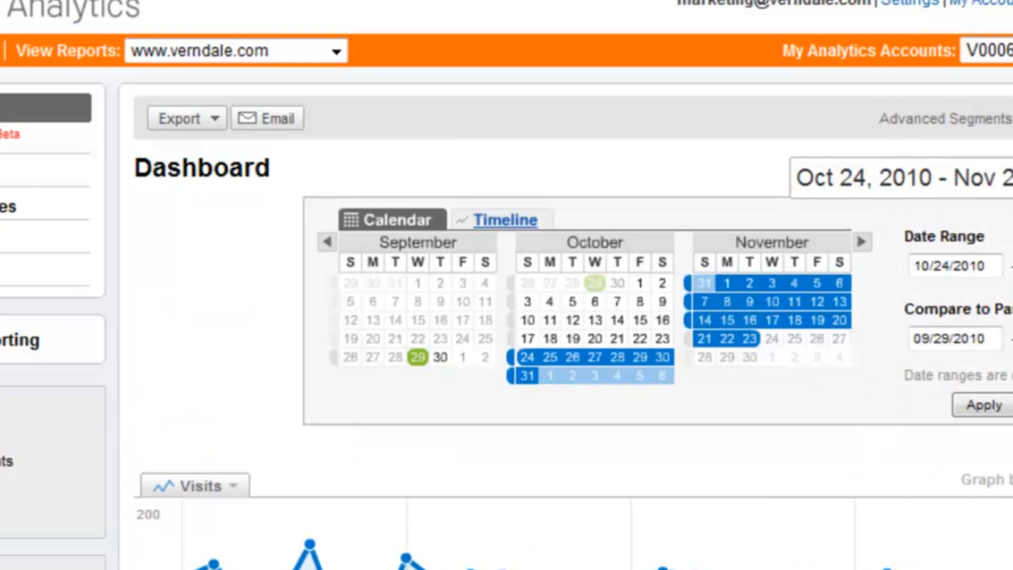
pyautogui.click(945, 346)
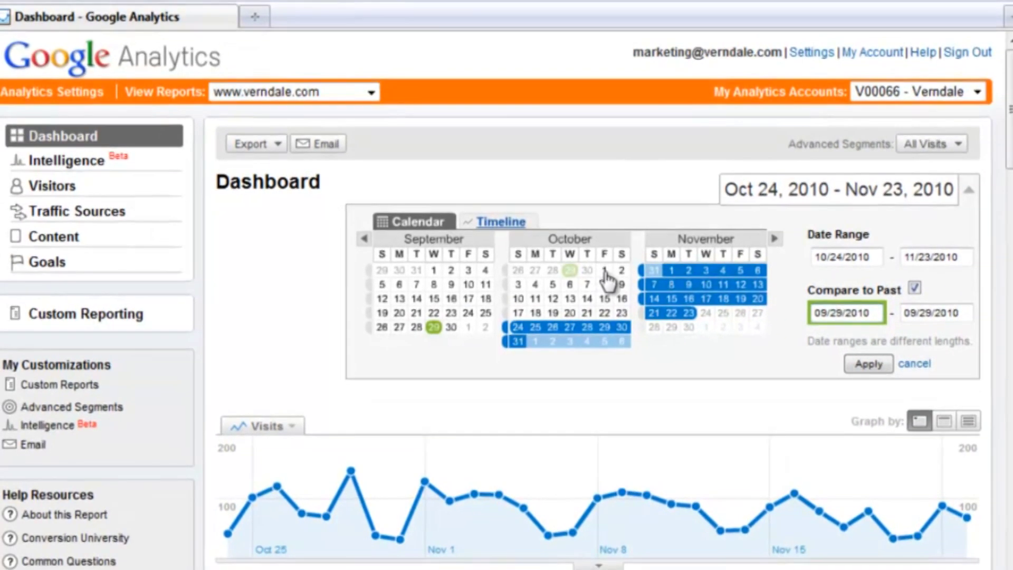
pyautogui.click(610, 262)
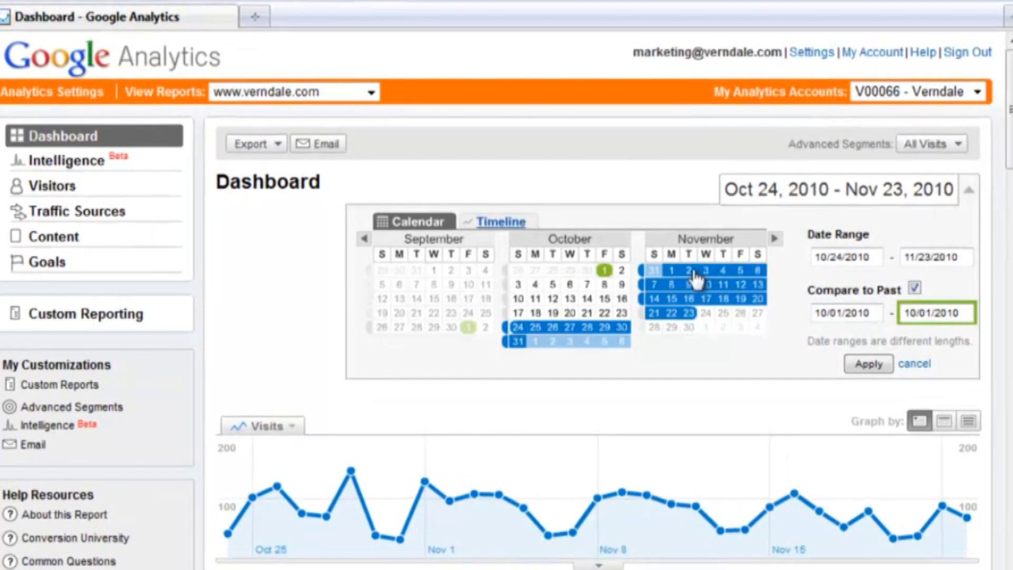
pyautogui.click(677, 272)
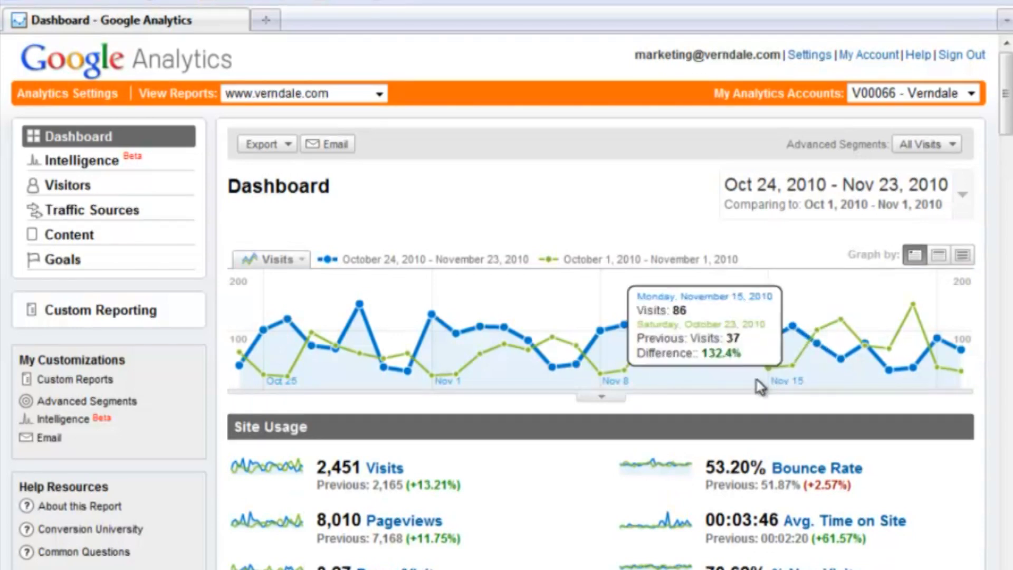
# Step: Start a new annotation on the visits chart and type the note 'Press Releas'
pyautogui.click(602, 399)
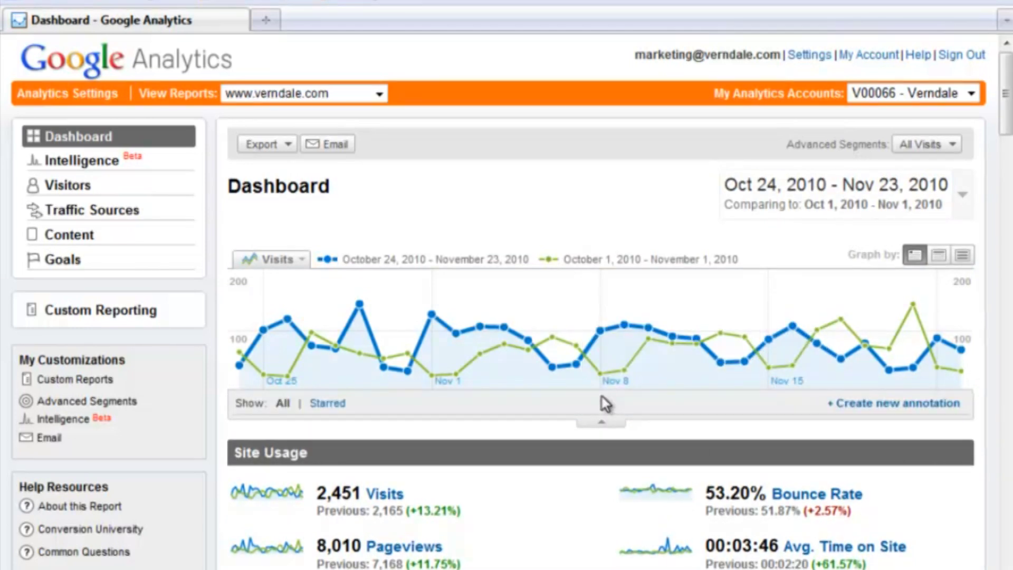
pyautogui.click(881, 407)
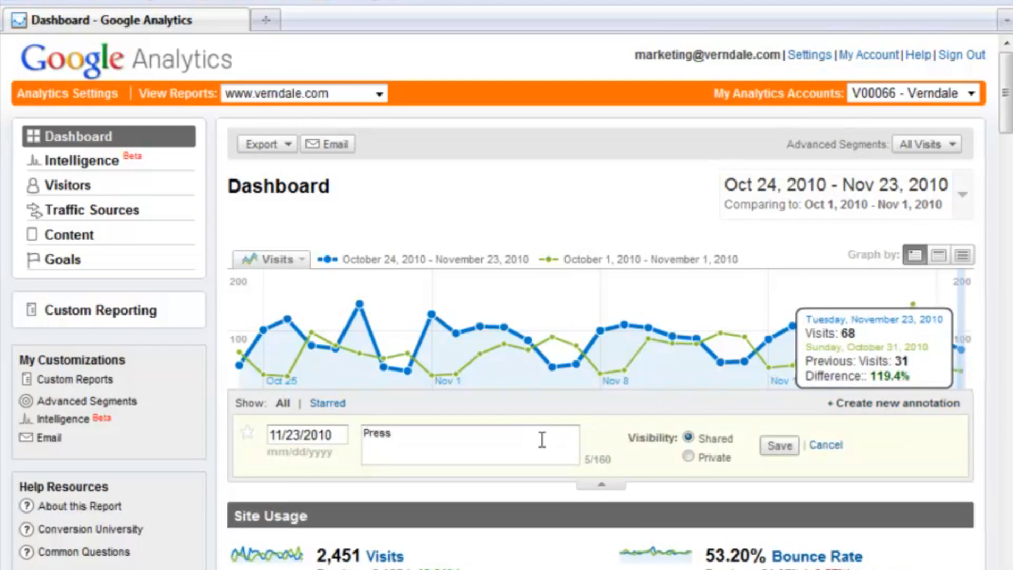
pyautogui.write('Press Releas')
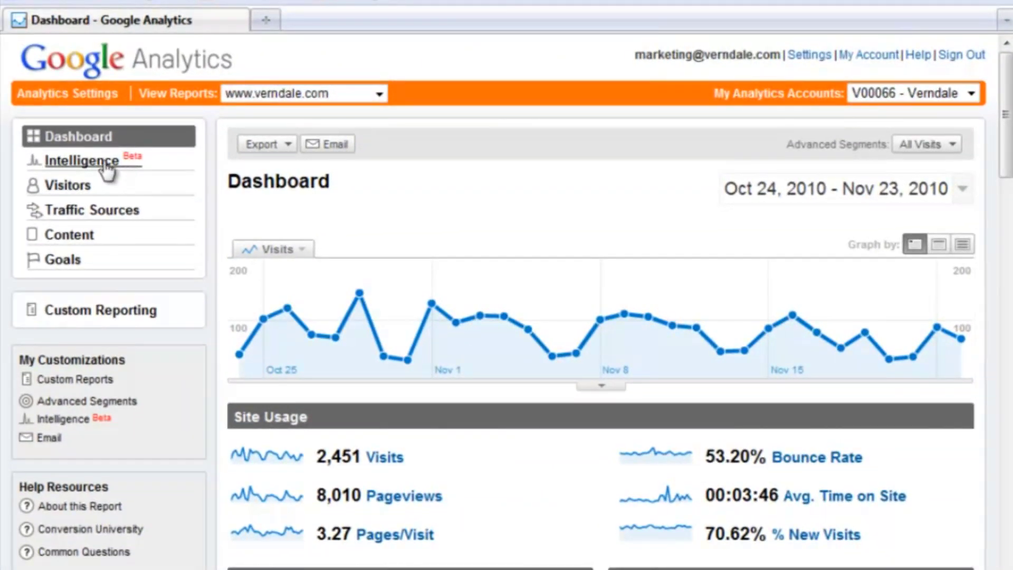
# Step: In Intelligence, create a custom alert and name it 'Press Release'
pyautogui.click(97, 163)
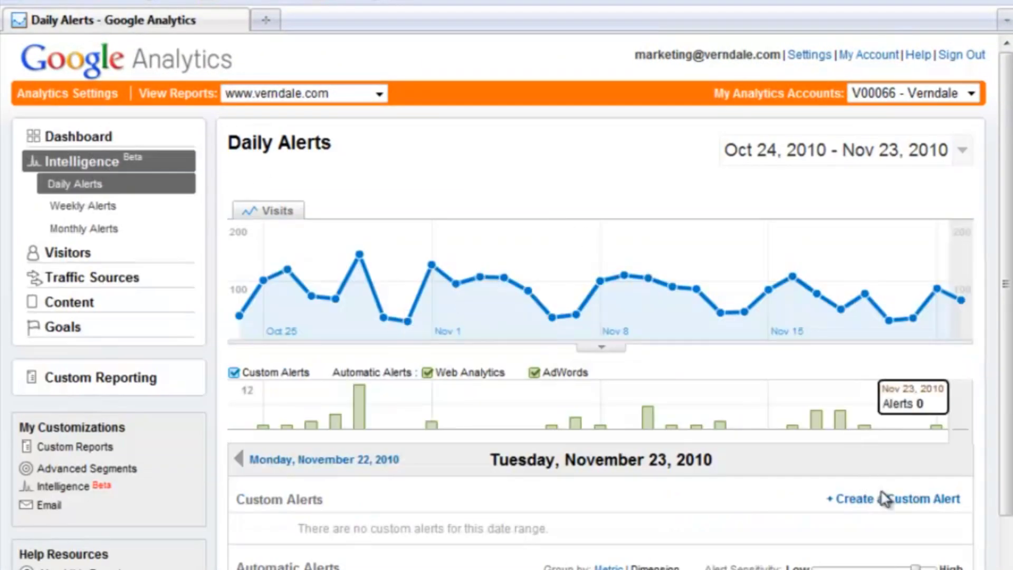
pyautogui.click(886, 499)
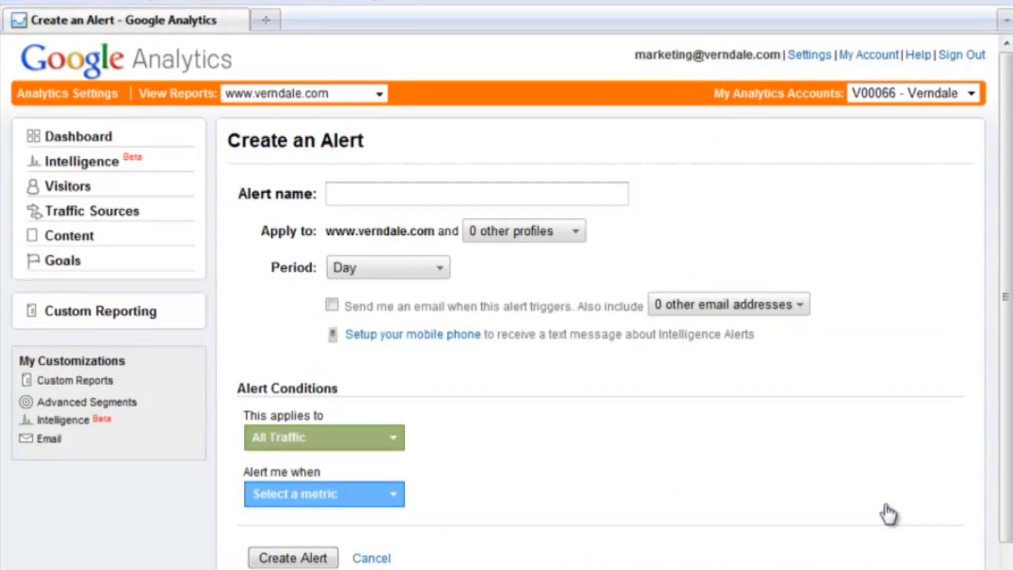
pyautogui.click(393, 195)
pyautogui.write('Press Release')
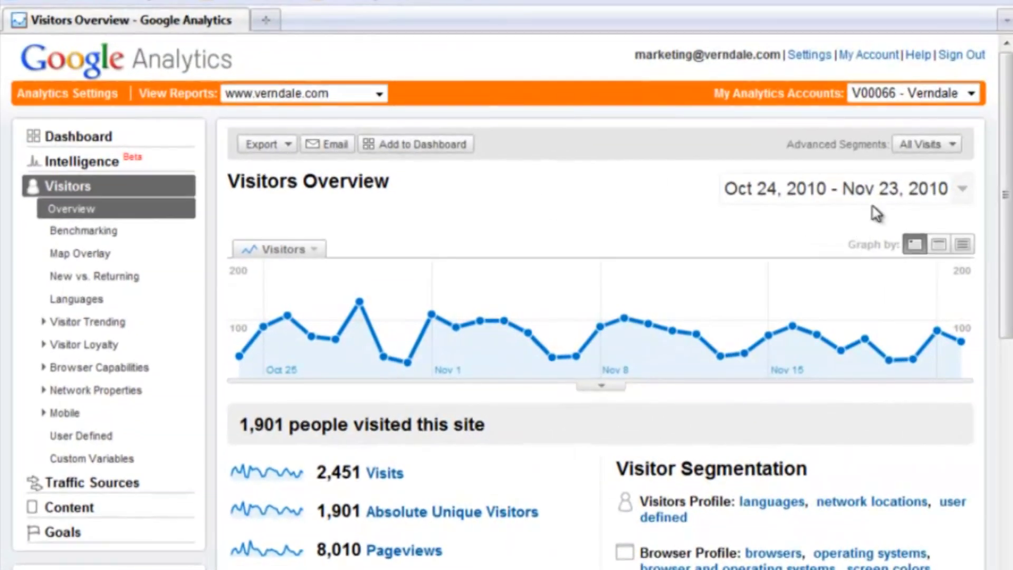
# Step: Tick New Visitors, Returning Visitors and Paid Search Traffic segments, then untick all three
pyautogui.click(953, 144)
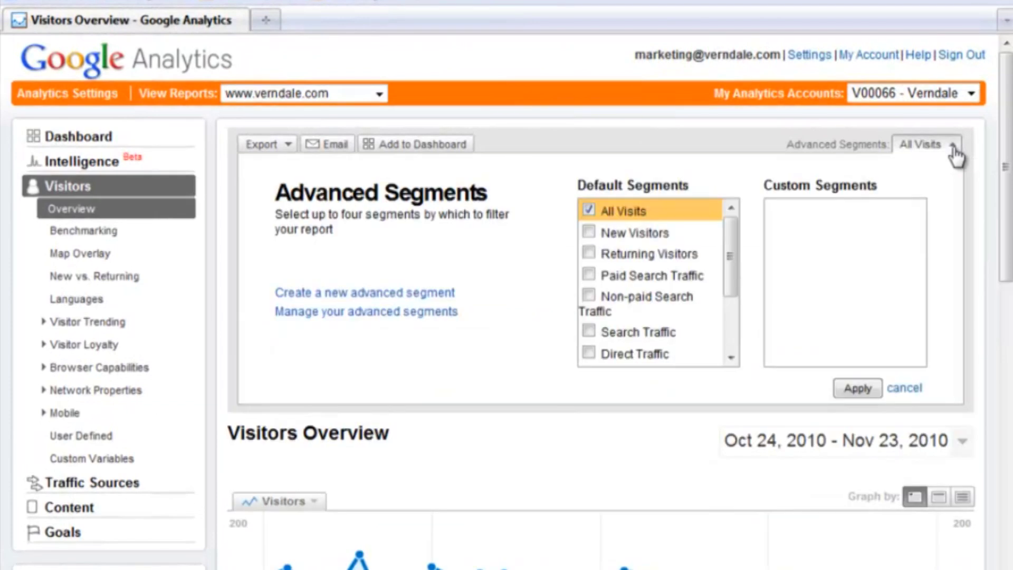
pyautogui.click(589, 233)
pyautogui.click(589, 254)
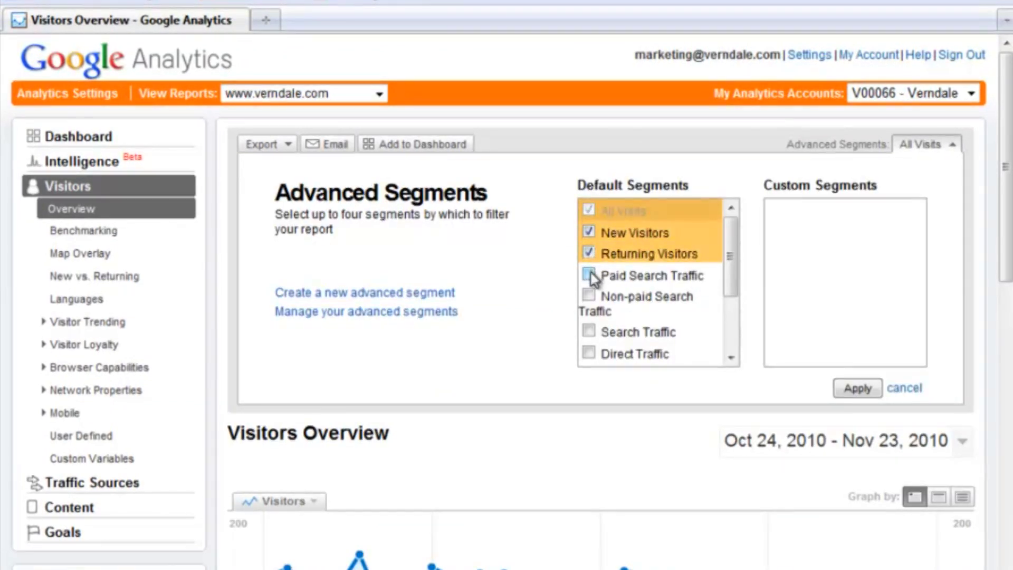
pyautogui.click(589, 274)
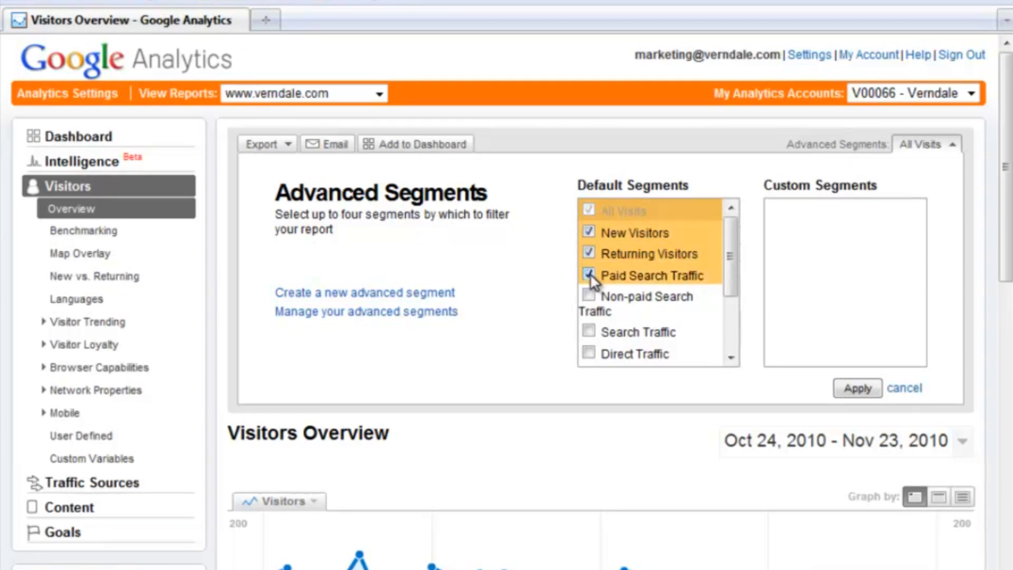
pyautogui.click(589, 274)
pyautogui.click(589, 252)
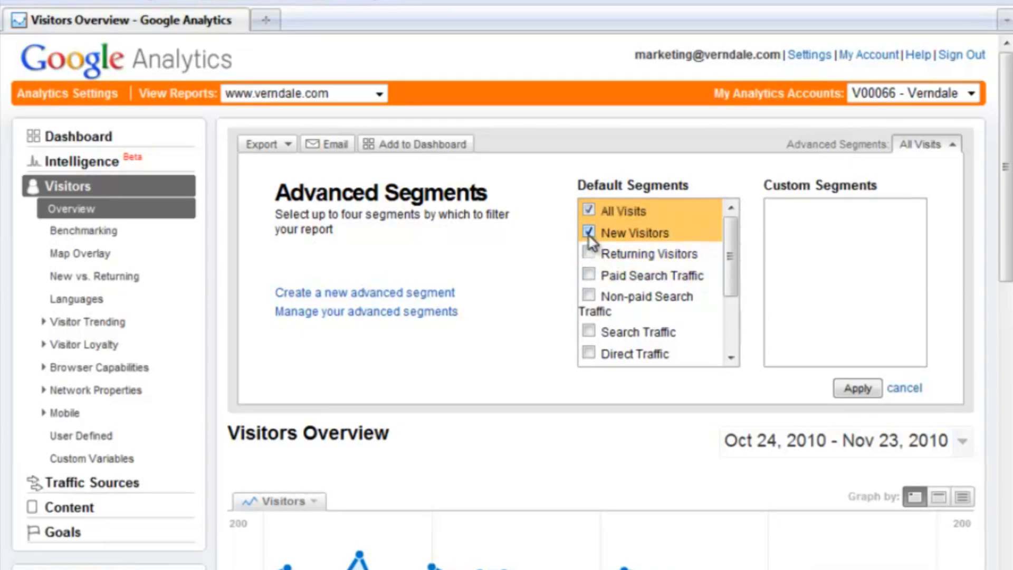
pyautogui.click(590, 234)
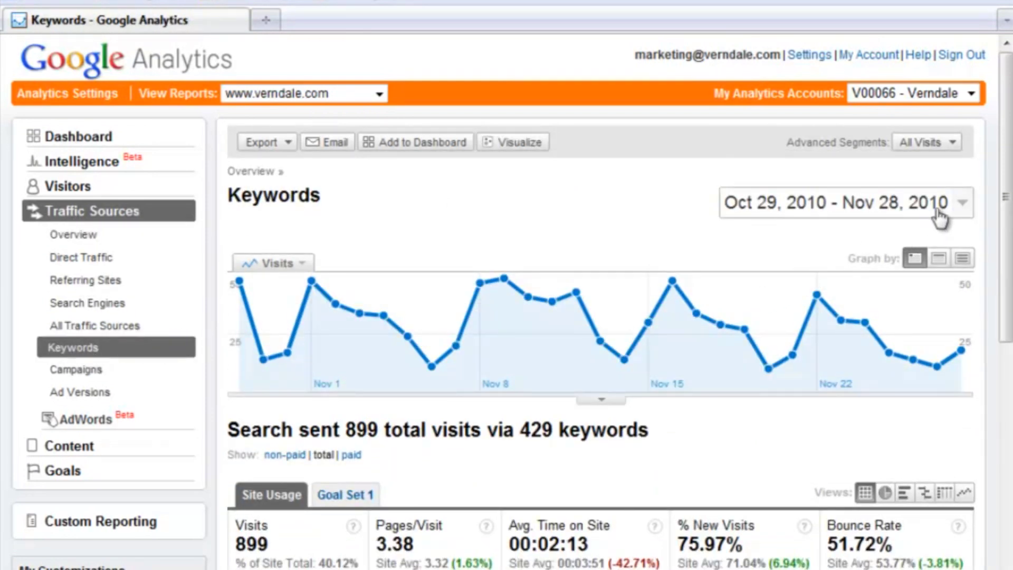
# Step: Apply All Visits as the only segment and export the Keywords report as CSV for Excel
pyautogui.click(959, 149)
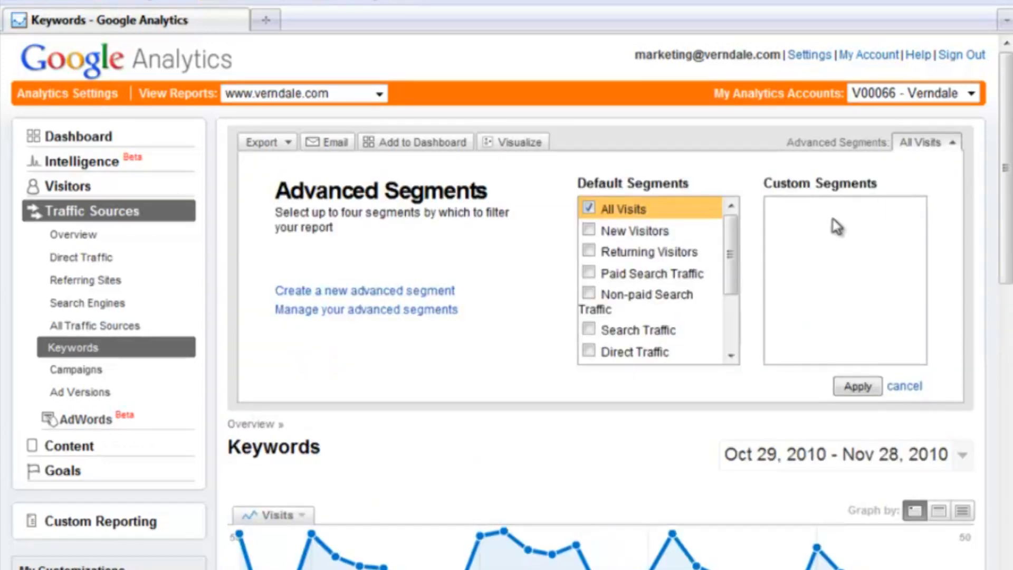
pyautogui.moveTo(735, 253); pyautogui.dragTo(748, 317)
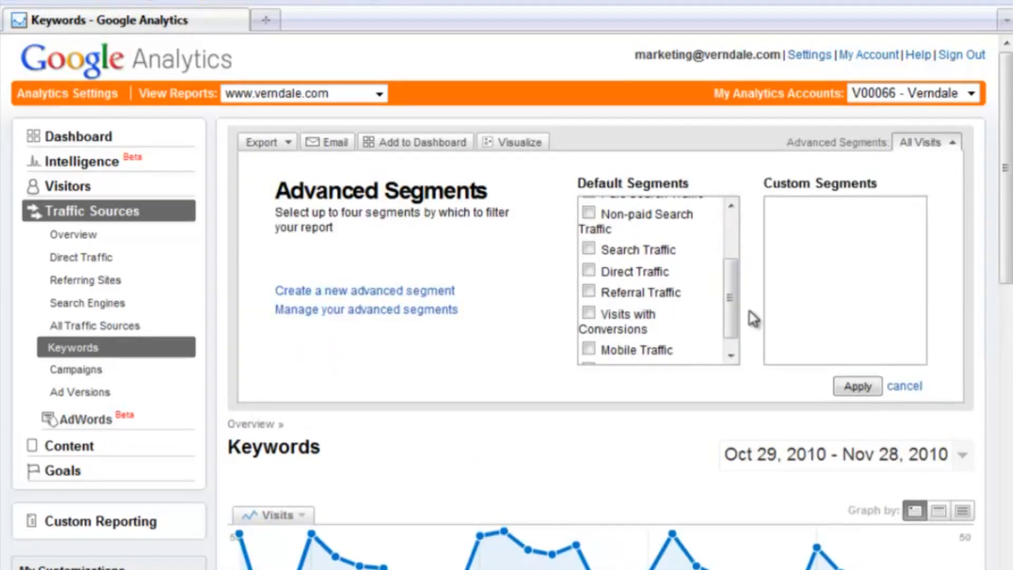
pyautogui.click(877, 384)
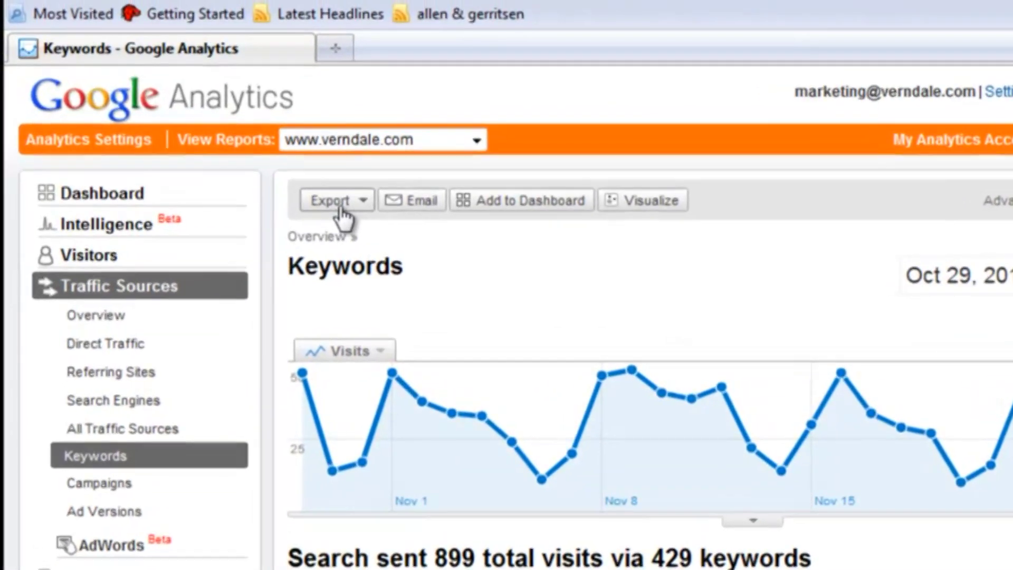
pyautogui.click(294, 167)
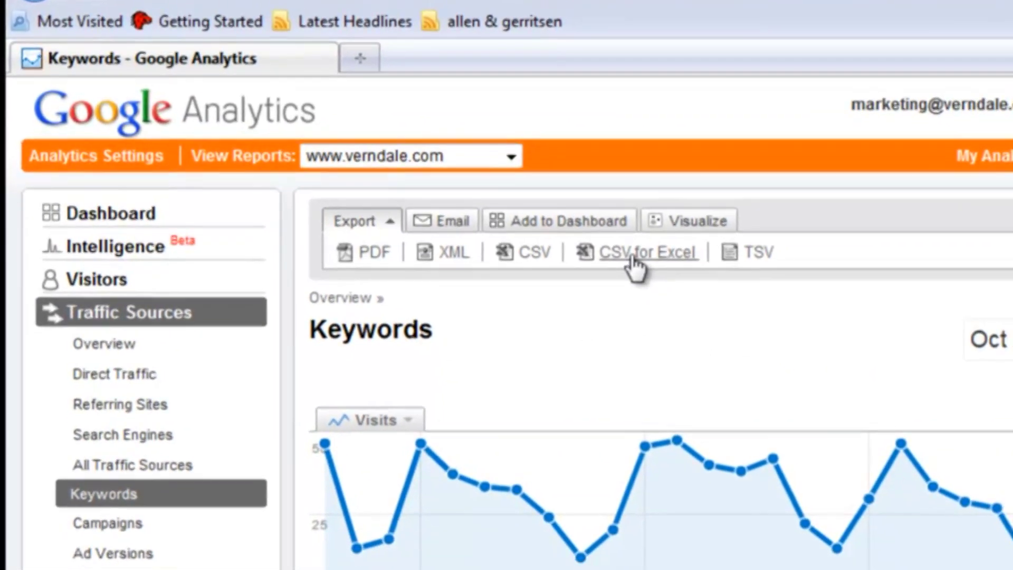
pyautogui.click(638, 267)
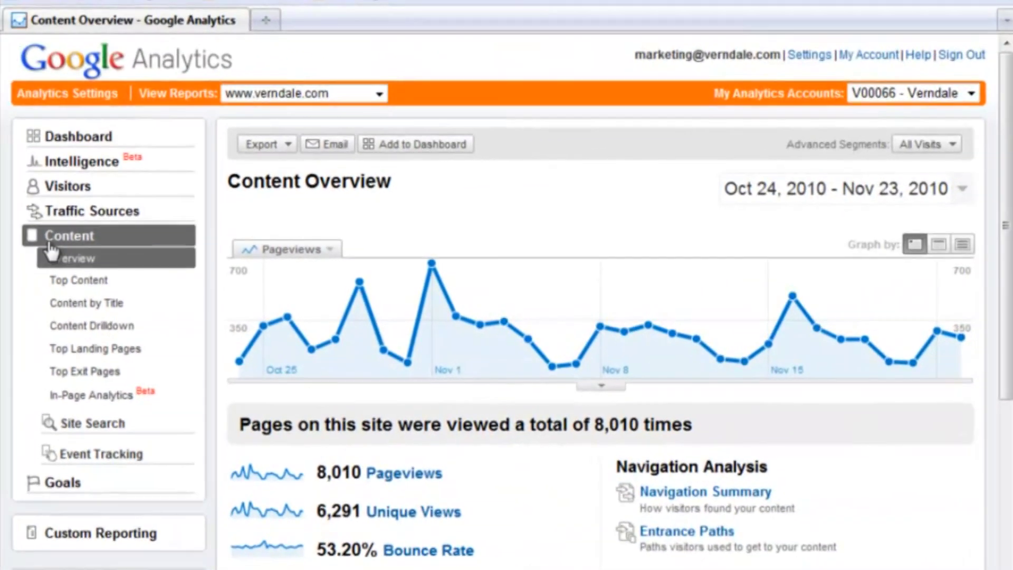
# Step: Open the Top Content report and scroll down to its page performance table
pyautogui.click(77, 283)
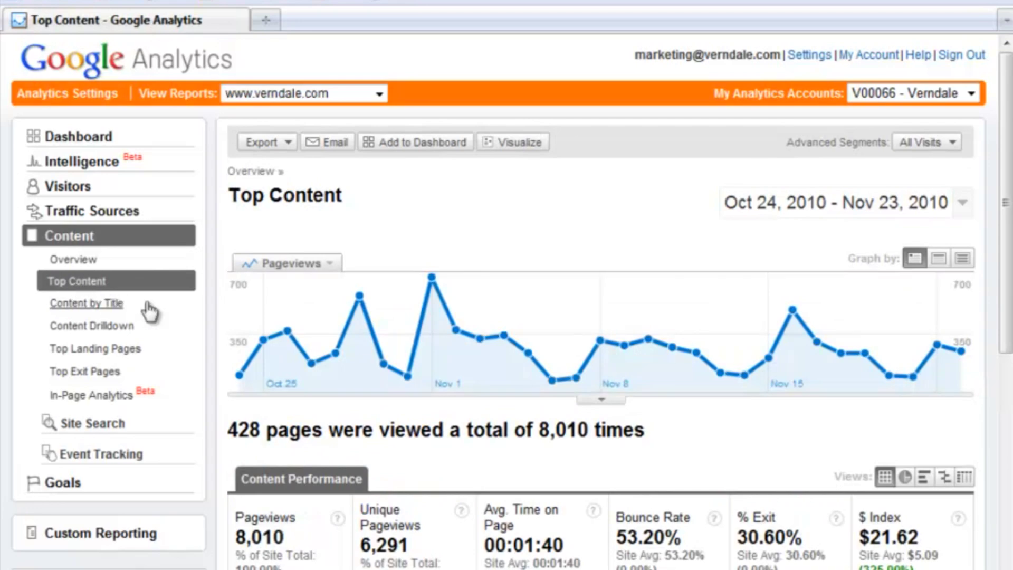
pyautogui.scroll(-5, 236, 317)
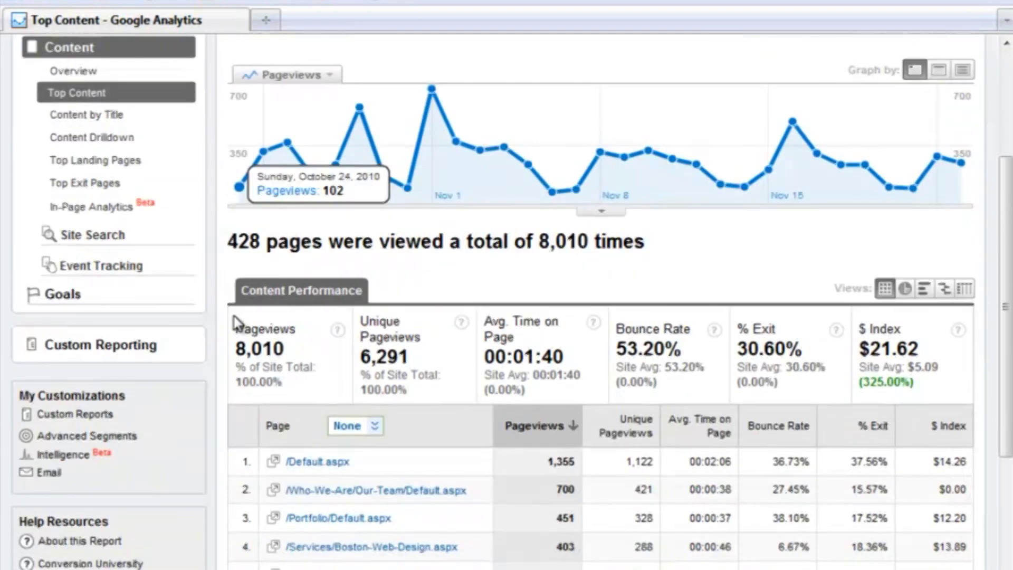
pyautogui.scroll(-2, 236, 323)
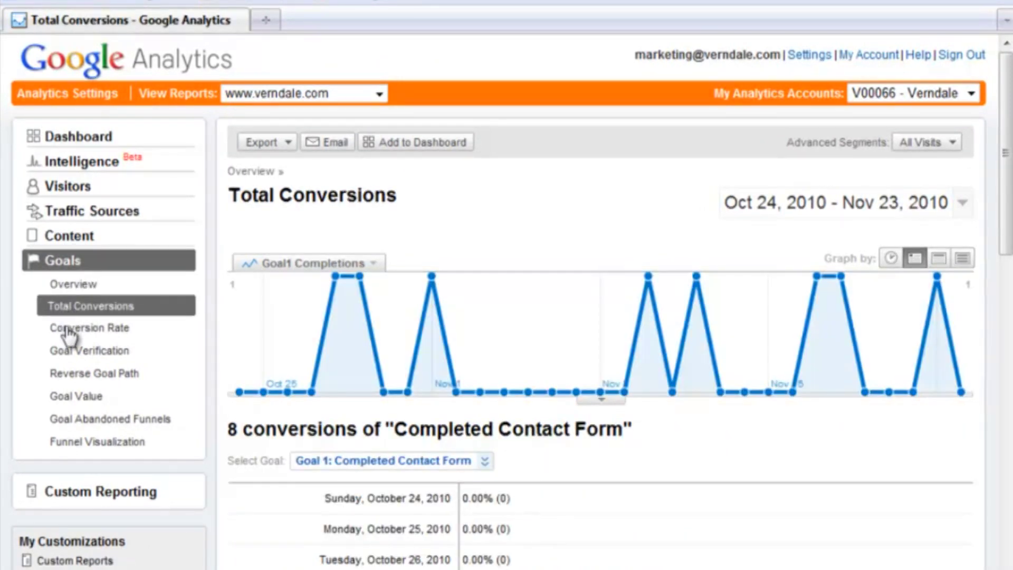
# Step: Switch to the Goal Conversion Rate report for Completed Contact Form
pyautogui.click(68, 331)
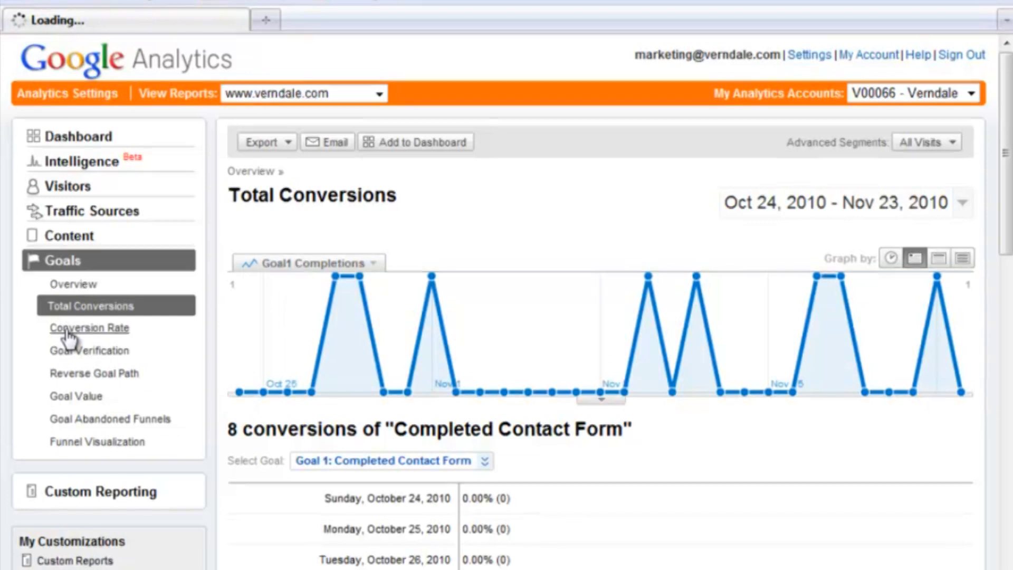